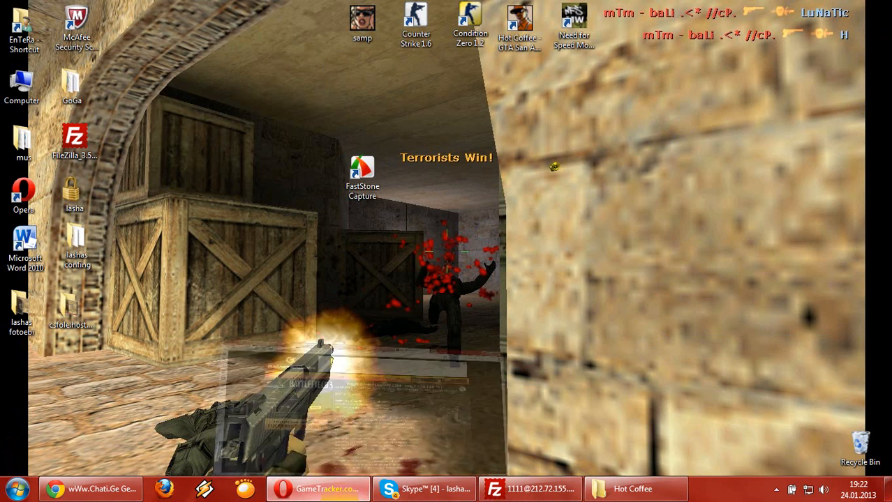
Switch to Opera, close the extra GameTracker tabs and open the Counter Strike 1.6 server list from Speed Dial.
{"action": "left_click", "coordinate": [341, 495]}
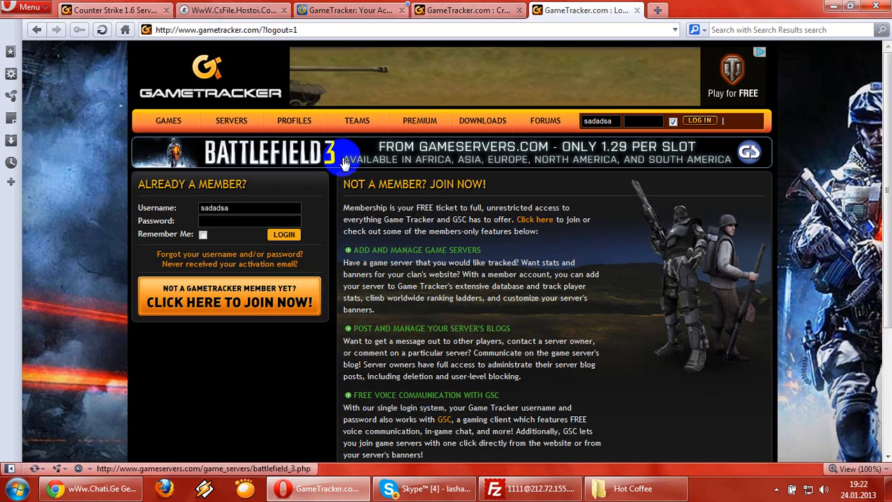
{"action": "left_click", "coordinate": [518, 10]}
{"action": "left_click", "coordinate": [518, 10]}
{"action": "left_click", "coordinate": [423, 10]}
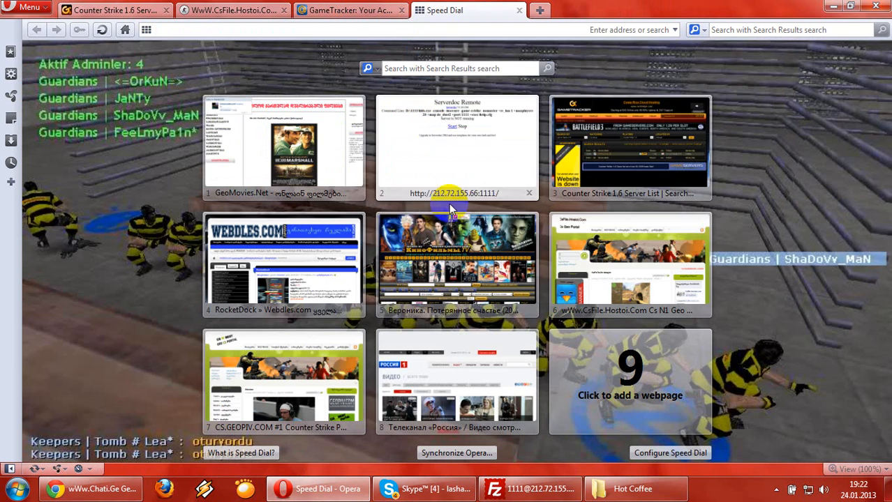
{"action": "left_click", "coordinate": [675, 140]}
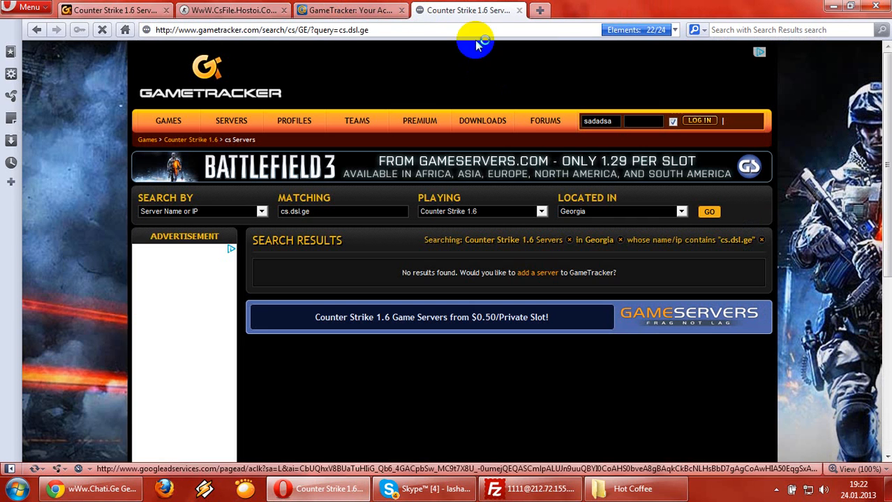
Open GameTracker's Servers section, try to log in without a password, and go to the account sign-up form.
{"action": "left_click", "coordinate": [239, 124]}
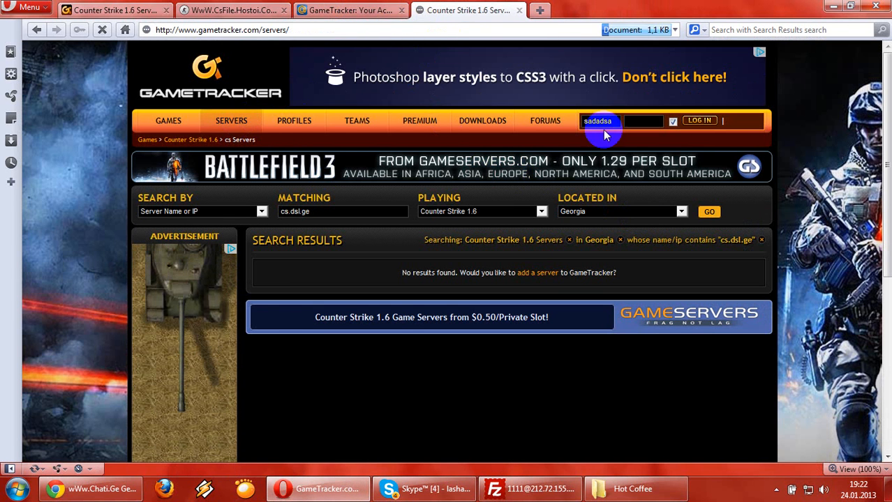
{"action": "left_click", "coordinate": [708, 123]}
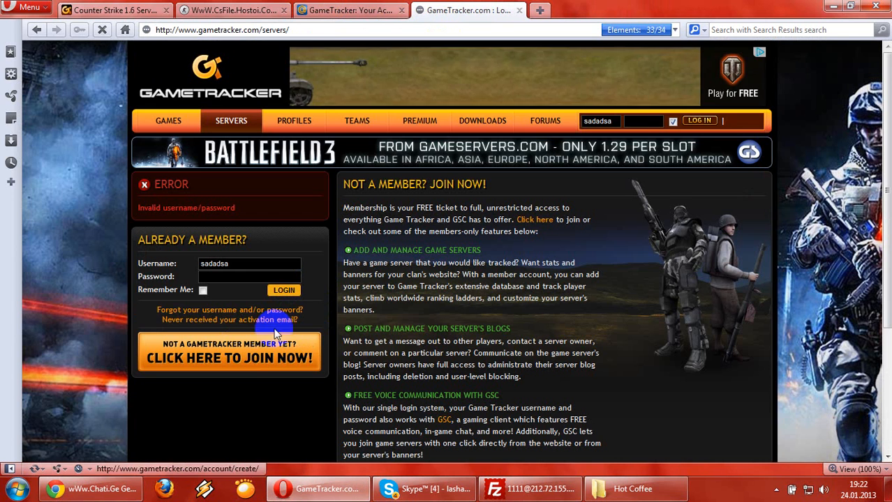
{"action": "scroll", "coordinate": [275, 335], "scroll_direction": "down", "scroll_amount": 2}
{"action": "left_click", "coordinate": [250, 286]}
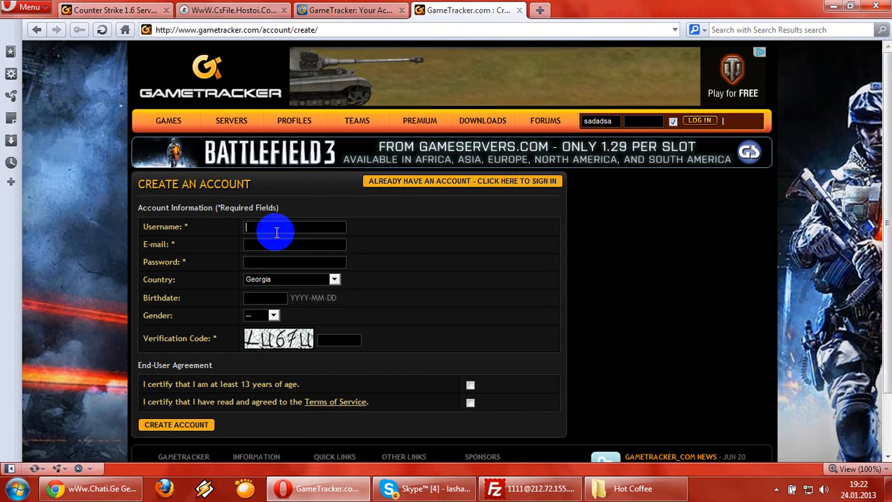
Enter sada as the username and highlight the required e-mail and password labels in the sign-up form.
{"action": "left_click_drag", "start_coordinate": [185, 247], "coordinate": [124, 249]}
{"action": "left_click", "coordinate": [201, 265]}
{"action": "left_click_drag", "start_coordinate": [201, 265], "coordinate": [92, 261]}
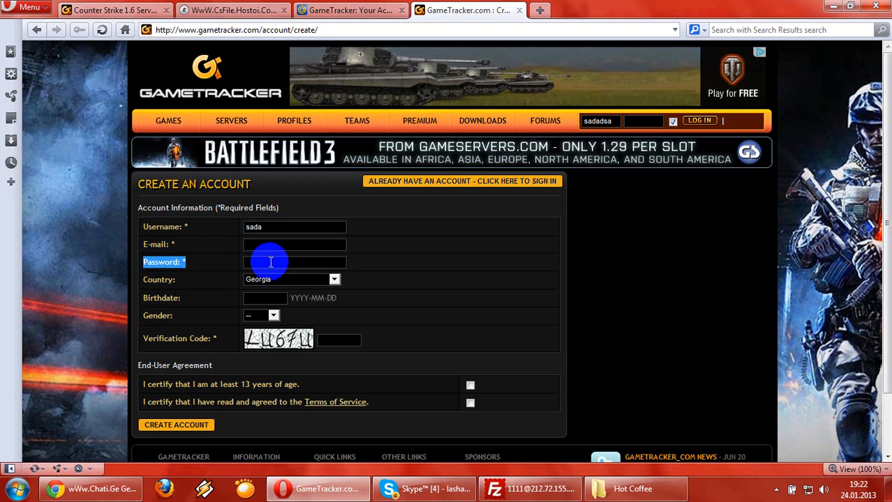
{"action": "left_click", "coordinate": [305, 282]}
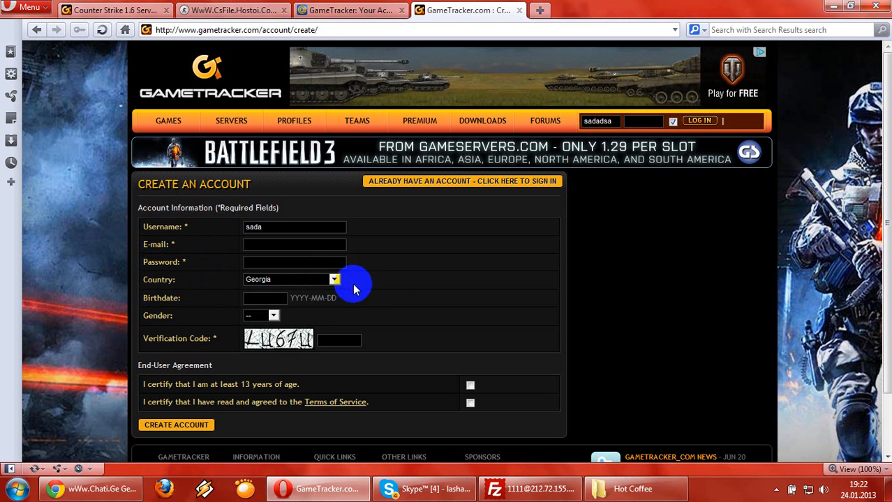
Fill in a birthdate with the calendar, set the gender to Male and tick both end-user agreement statements.
{"action": "left_click", "coordinate": [262, 299]}
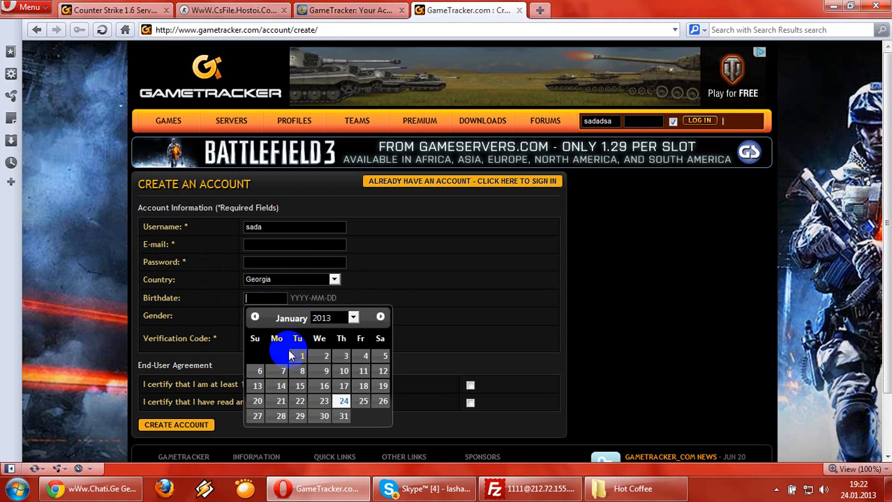
{"action": "left_click", "coordinate": [339, 319]}
{"action": "scroll", "coordinate": [342, 258], "scroll_direction": "up", "scroll_amount": 2}
{"action": "scroll", "coordinate": [342, 231], "scroll_direction": "up", "scroll_amount": 4}
{"action": "left_click", "coordinate": [322, 187]}
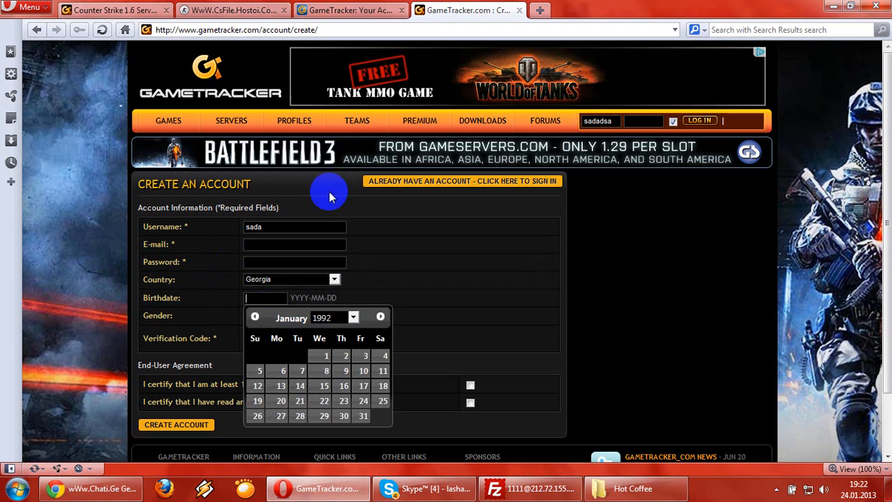
{"action": "left_click", "coordinate": [318, 388]}
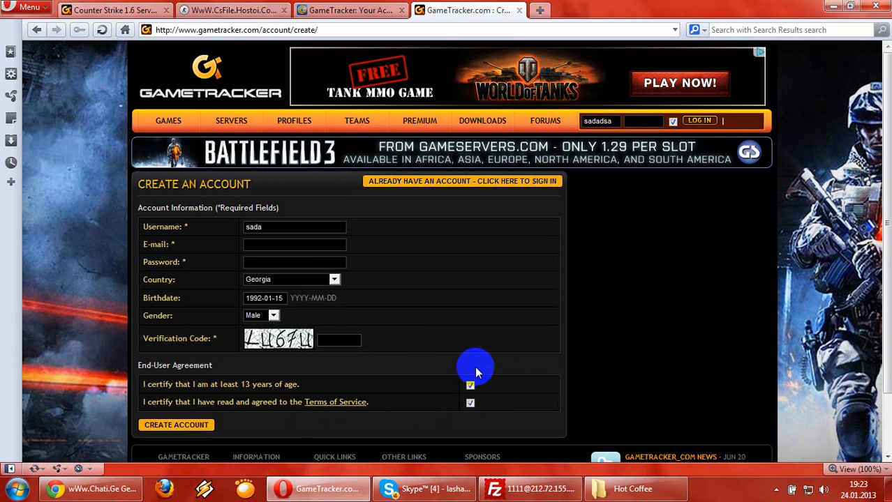
Submit the account creation form with the e-mail, password and verification code left blank.
{"action": "left_click", "coordinate": [160, 425]}
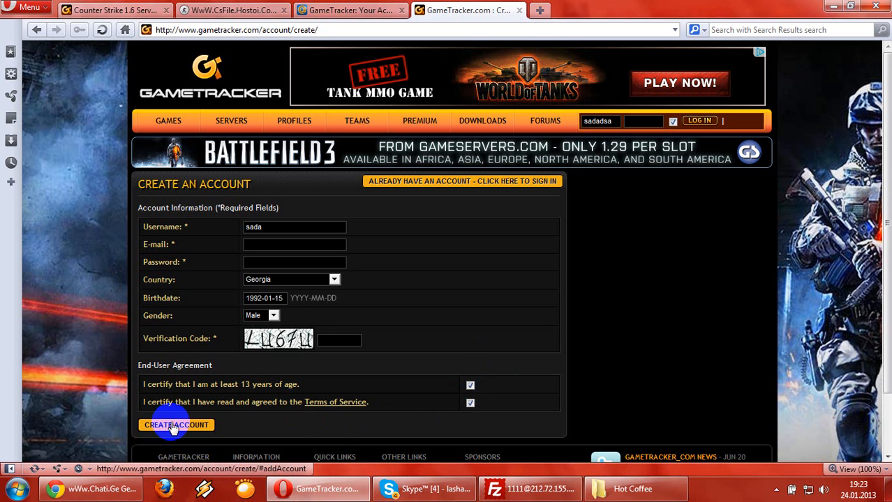
{"action": "left_click", "coordinate": [174, 427]}
{"action": "left_click", "coordinate": [154, 427]}
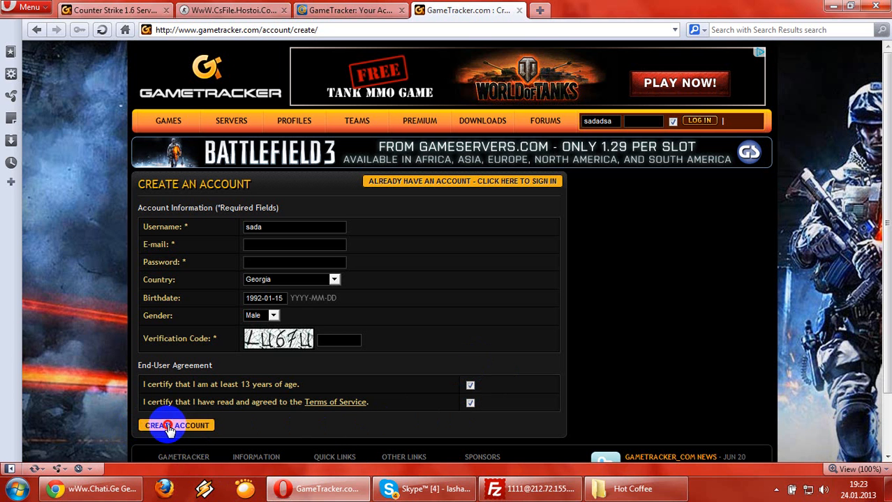
Examine the account creation errors and the required username, e-mail and password fields.
{"action": "scroll", "coordinate": [216, 220], "scroll_direction": "down", "scroll_amount": 3}
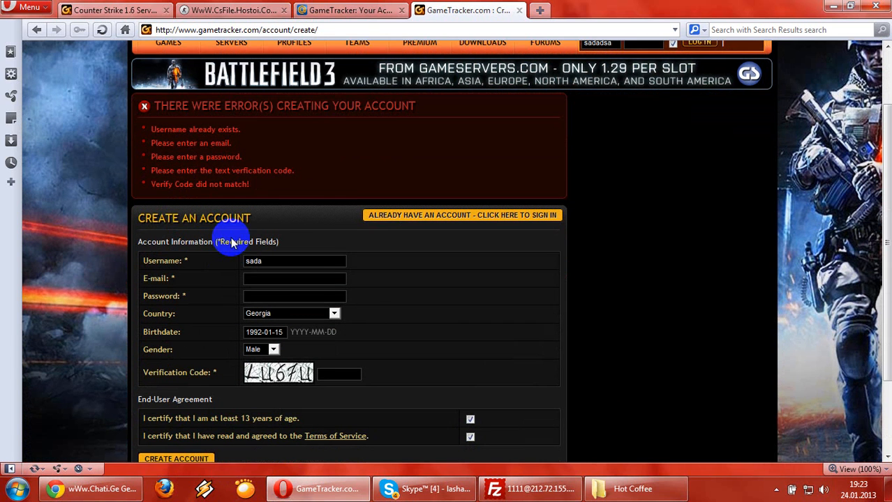
{"action": "scroll", "coordinate": [375, 298], "scroll_direction": "down", "scroll_amount": 3}
{"action": "left_click_drag", "start_coordinate": [228, 210], "coordinate": [243, 180]}
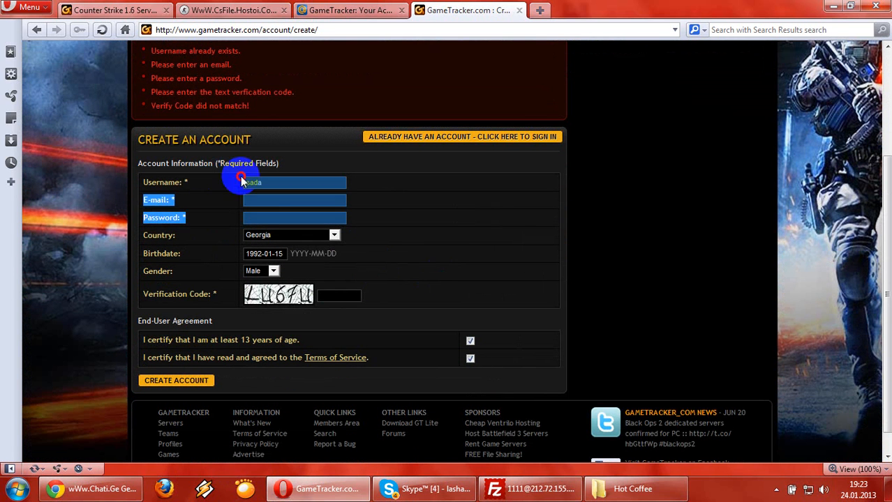
{"action": "left_click", "coordinate": [458, 222]}
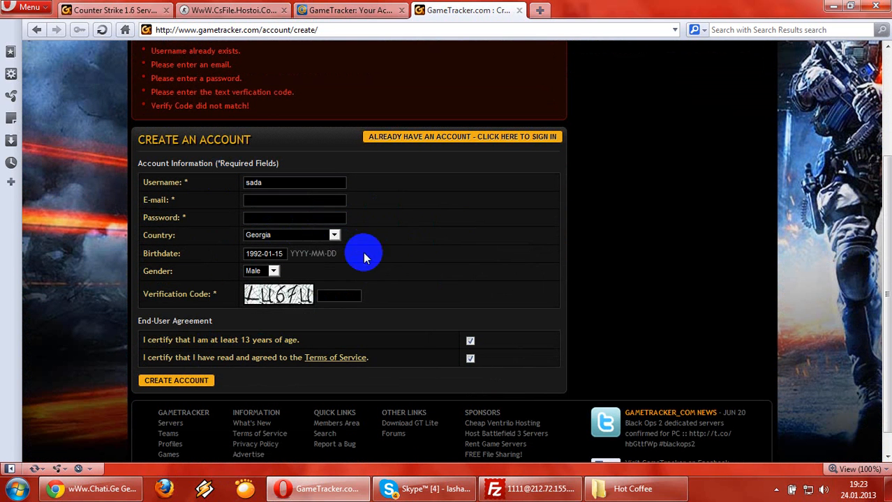
{"action": "scroll", "coordinate": [510, 183], "scroll_direction": "up", "scroll_amount": 6}
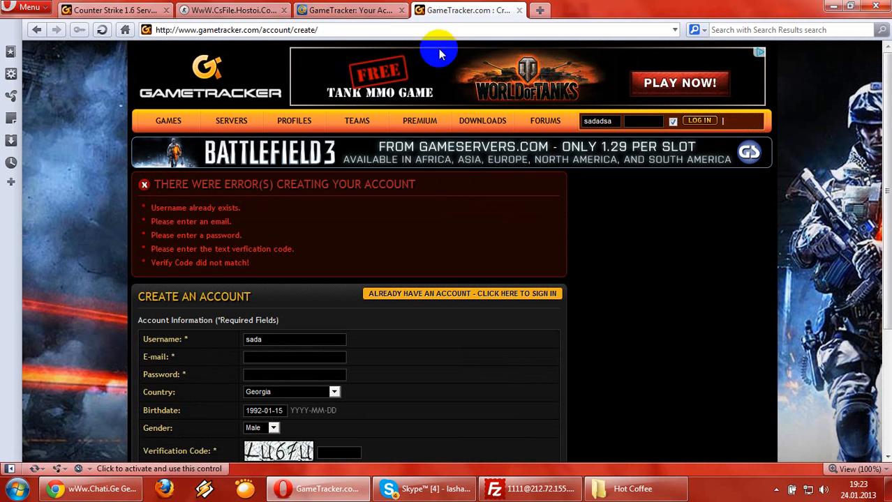
{"action": "left_click", "coordinate": [295, 374]}
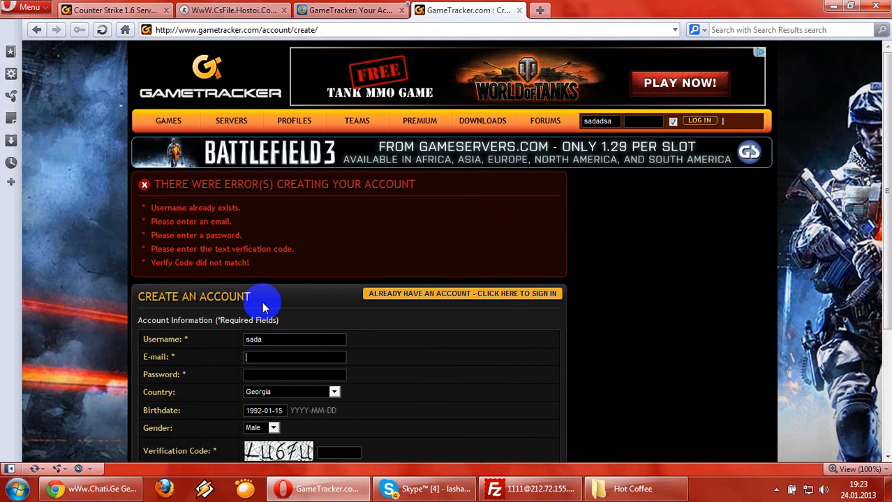
{"action": "left_click_drag", "start_coordinate": [130, 307], "coordinate": [236, 300]}
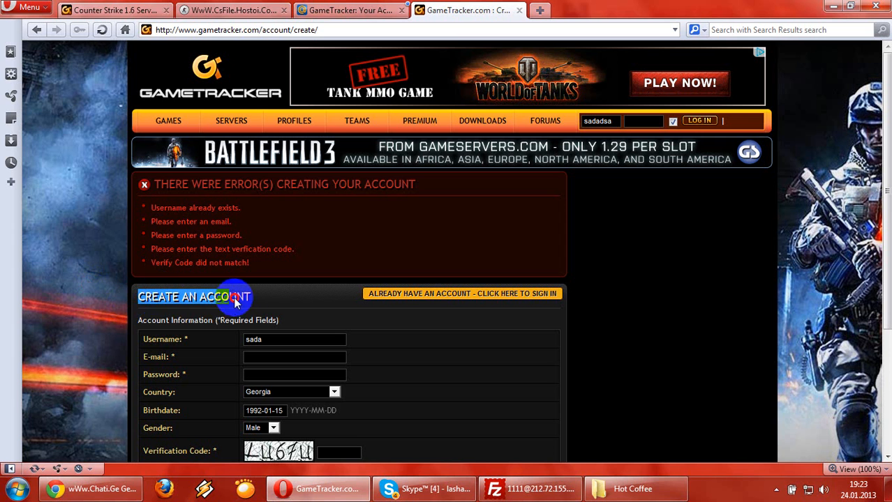
Go to the Mail.Ru inbox and open the message "GameTracker: Your Account Info".
{"action": "left_click", "coordinate": [342, 10]}
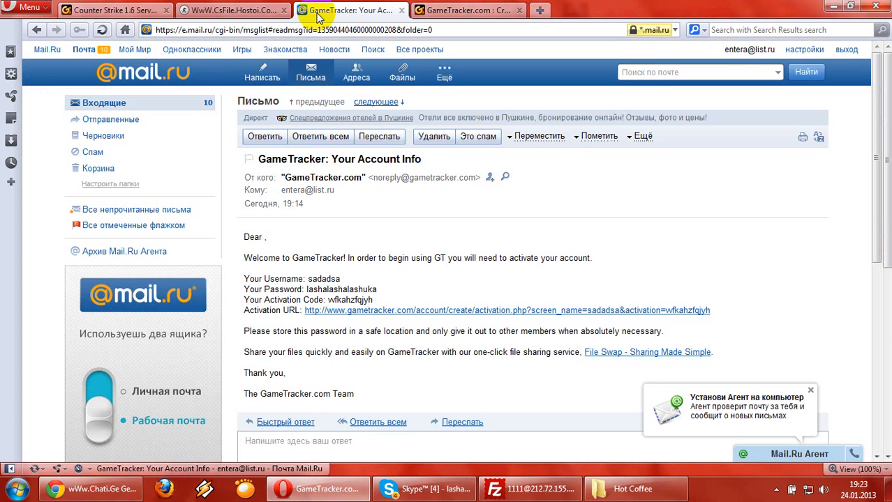
{"action": "left_click", "coordinate": [106, 76]}
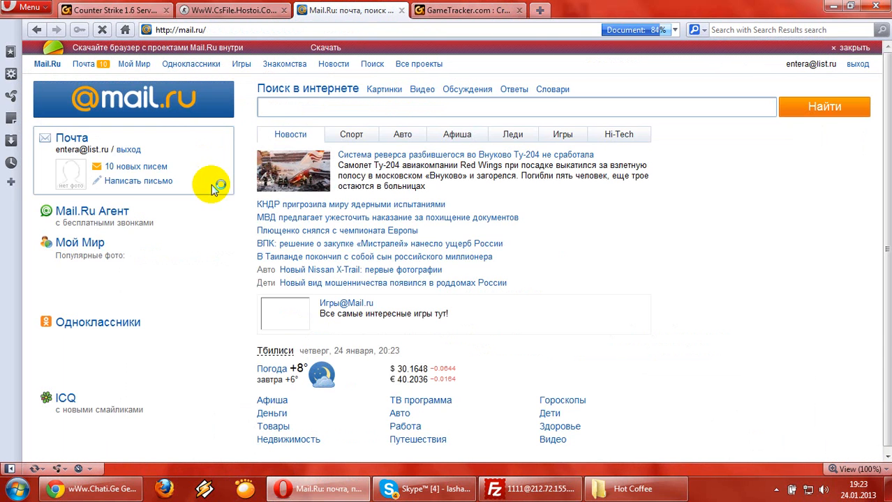
{"action": "left_click", "coordinate": [137, 172]}
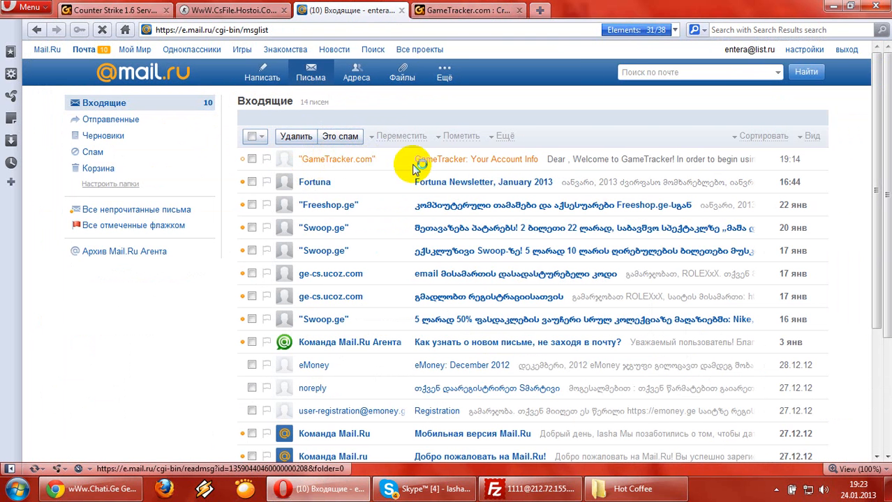
{"action": "left_click", "coordinate": [540, 156]}
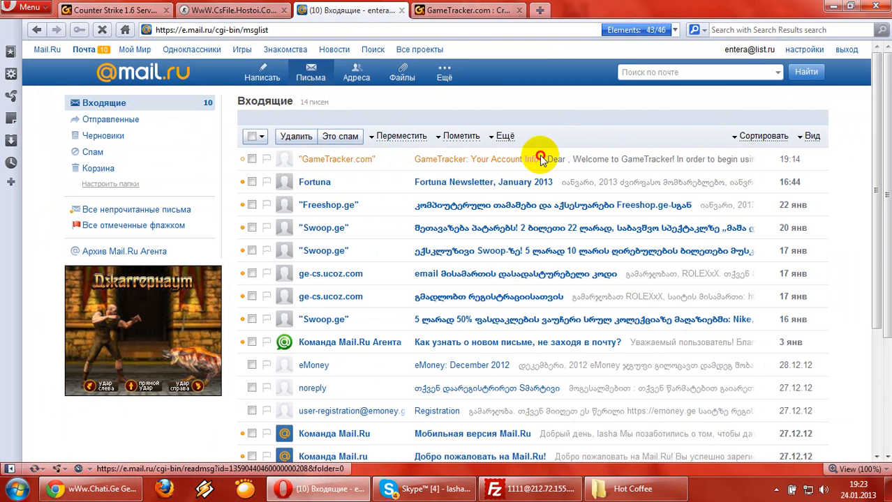
{"action": "left_click", "coordinate": [252, 159]}
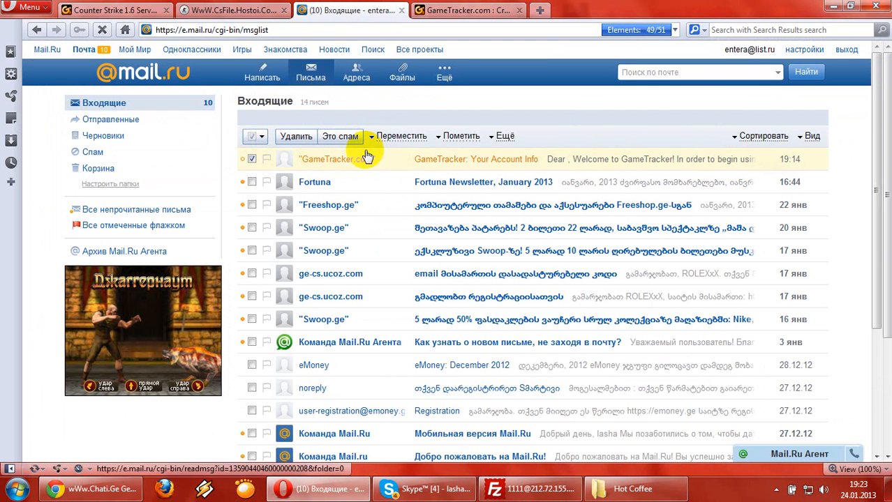
{"action": "left_click", "coordinate": [253, 160]}
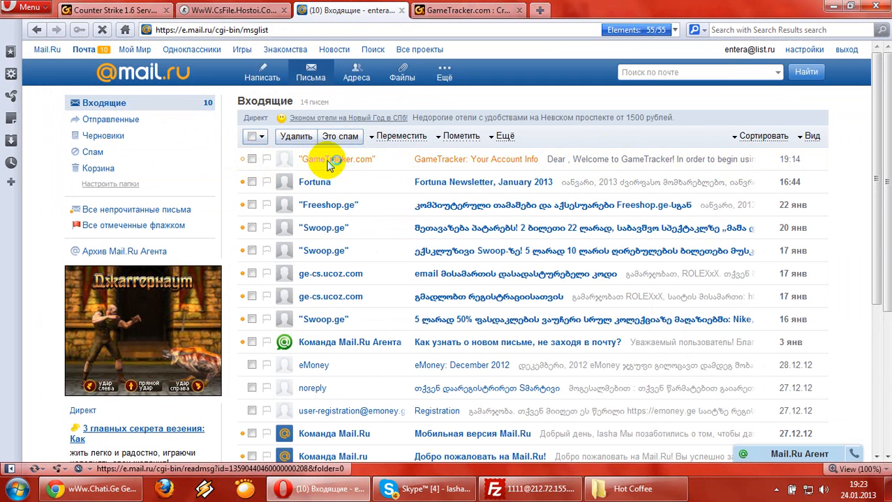
{"action": "left_click", "coordinate": [337, 161]}
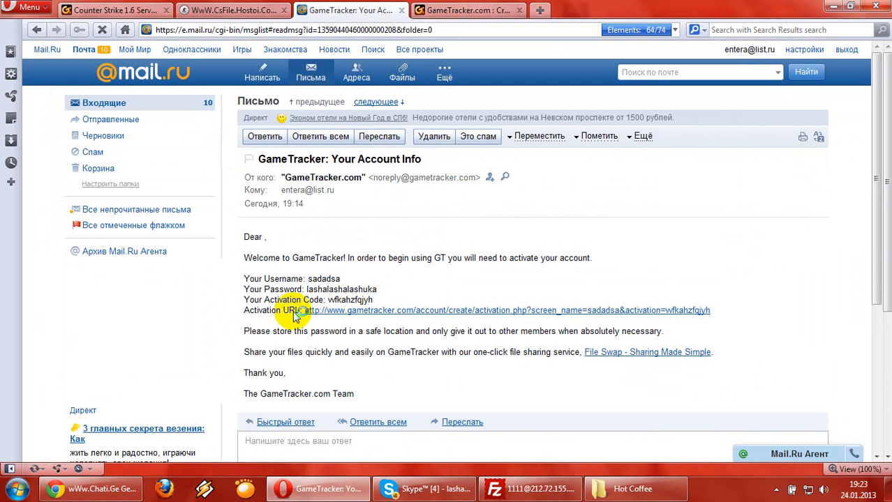
Review the activation URL, username, password and activation code lines in the GameTracker message.
{"action": "left_click_drag", "start_coordinate": [295, 310], "coordinate": [361, 315]}
{"action": "left_click_drag", "start_coordinate": [423, 316], "coordinate": [749, 328]}
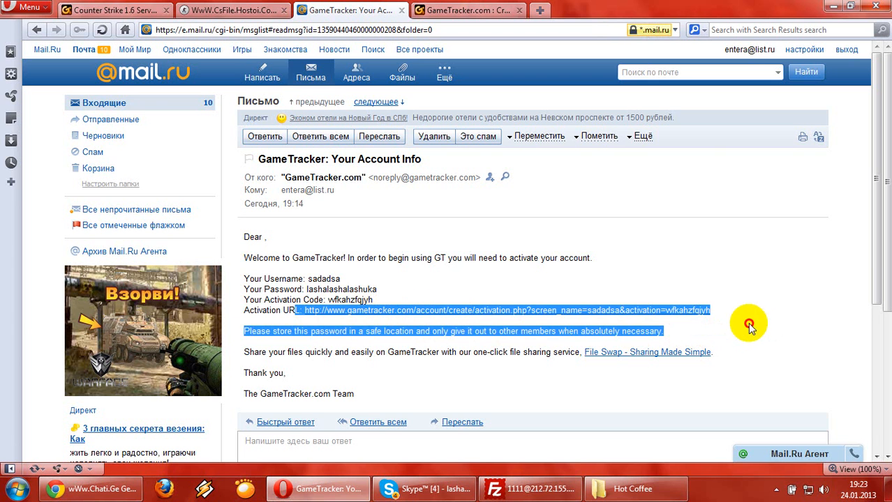
{"action": "left_click", "coordinate": [751, 317]}
{"action": "left_click_drag", "start_coordinate": [242, 279], "coordinate": [269, 299]}
{"action": "left_click_drag", "start_coordinate": [375, 289], "coordinate": [289, 288]}
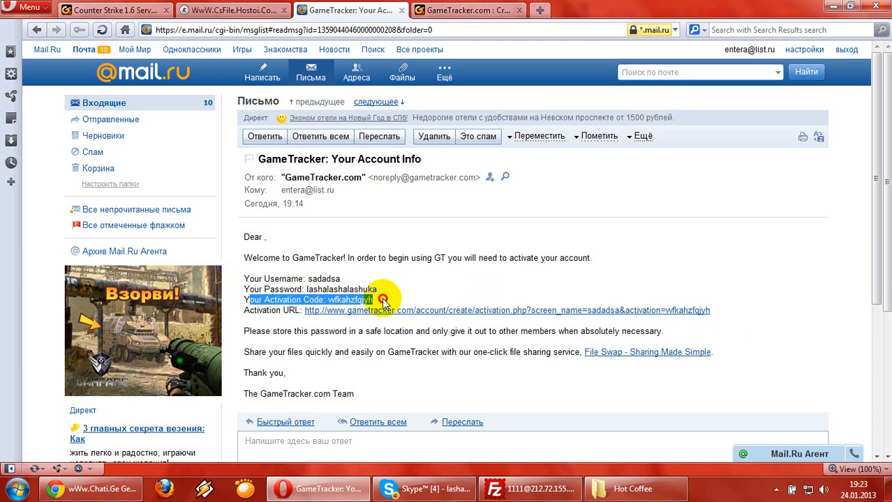
Follow the activation link from the message, enter the account password and activate the GameTracker account.
{"action": "left_click", "coordinate": [353, 310]}
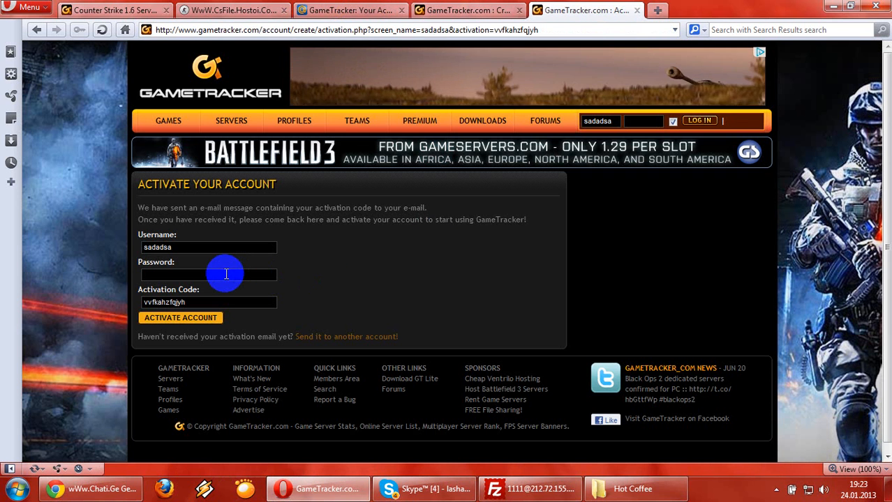
{"action": "left_click", "coordinate": [224, 274]}
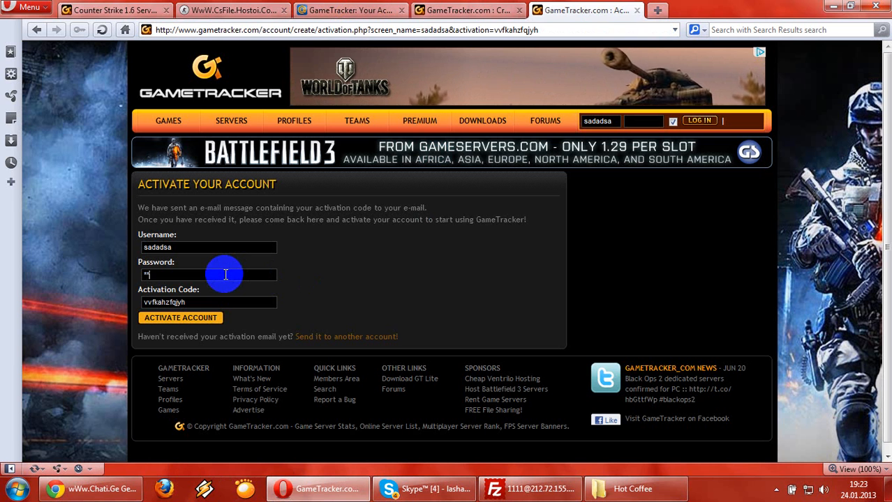
{"action": "type", "text": "*********"}
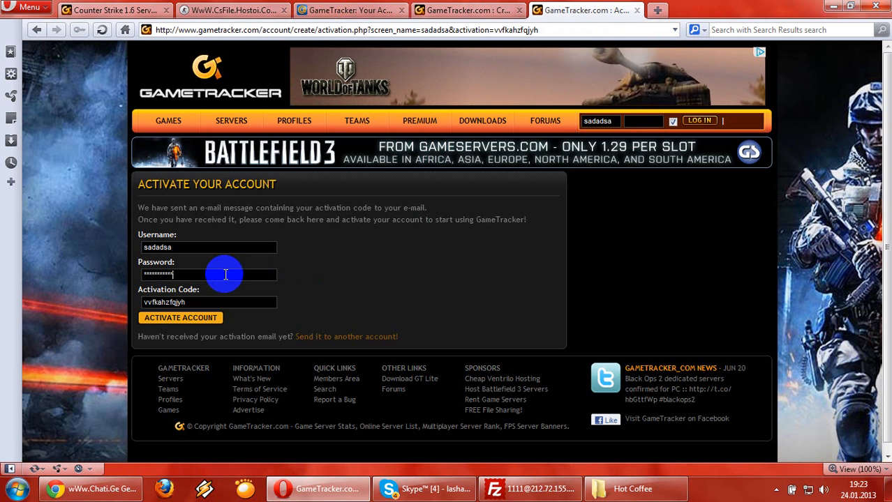
{"action": "type", "text": "******"}
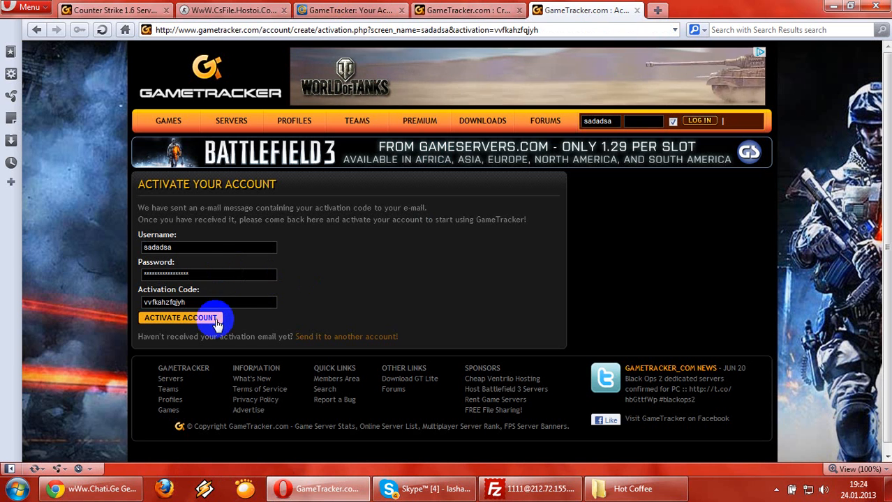
{"action": "left_click", "coordinate": [216, 323]}
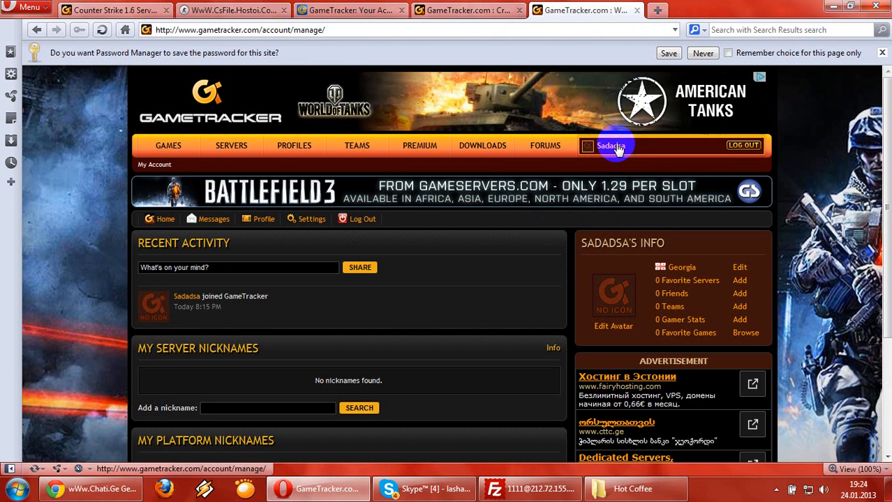
Open GameTracker's Servers page, choose Counter Strike 1.6 as the game type for adding a server, and highlight the join port.
{"action": "left_click", "coordinate": [220, 146]}
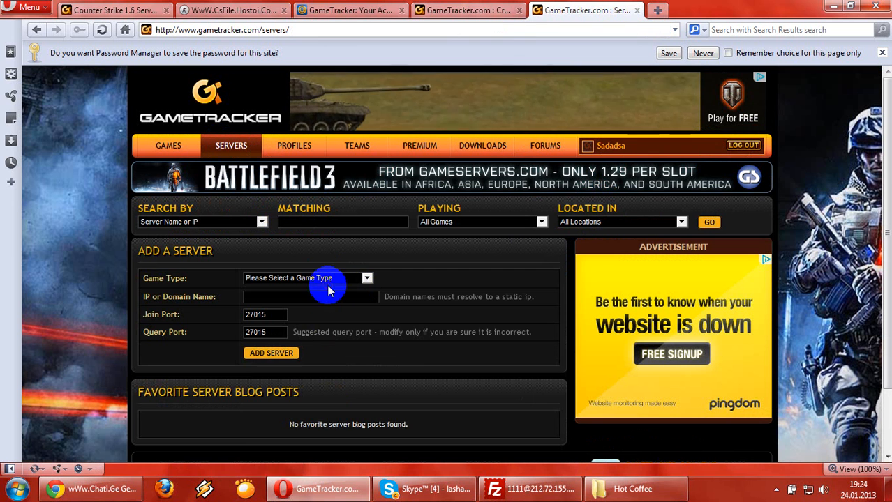
{"action": "left_click", "coordinate": [332, 279]}
{"action": "scroll", "coordinate": [329, 338], "scroll_direction": "down", "scroll_amount": 5}
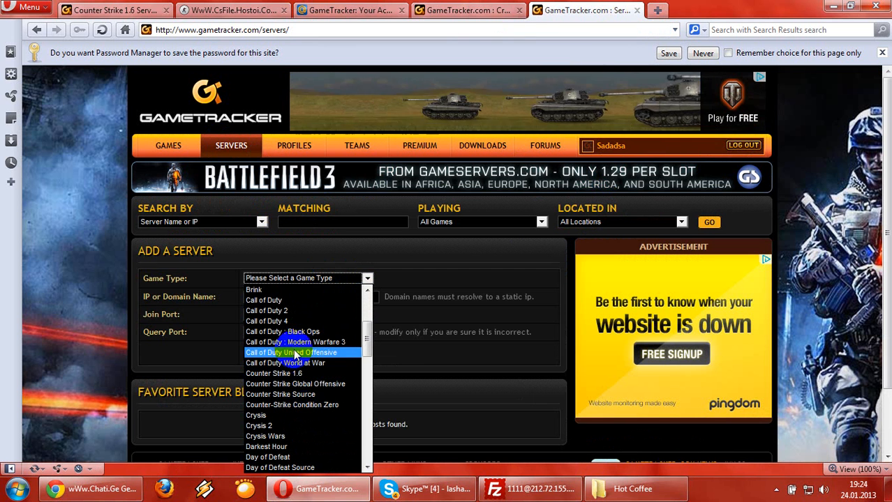
{"action": "left_click", "coordinate": [293, 373]}
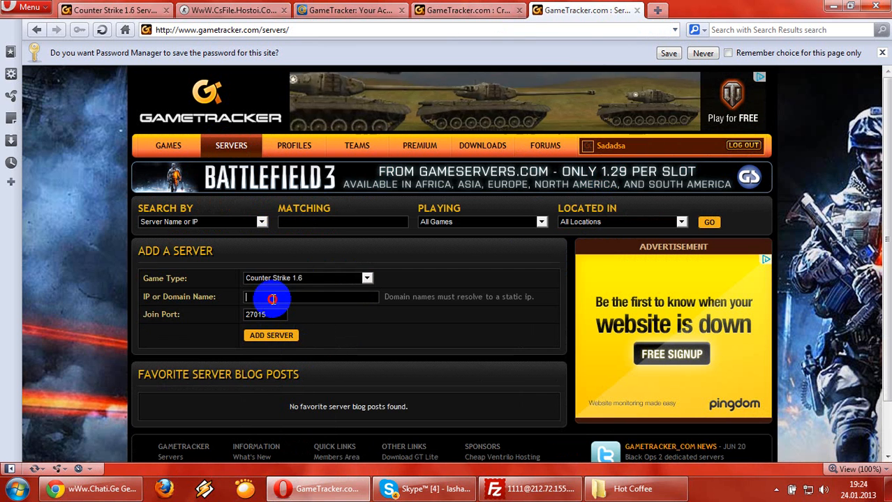
{"action": "left_click", "coordinate": [286, 301]}
{"action": "scroll", "coordinate": [314, 300], "scroll_direction": "down", "scroll_amount": 1}
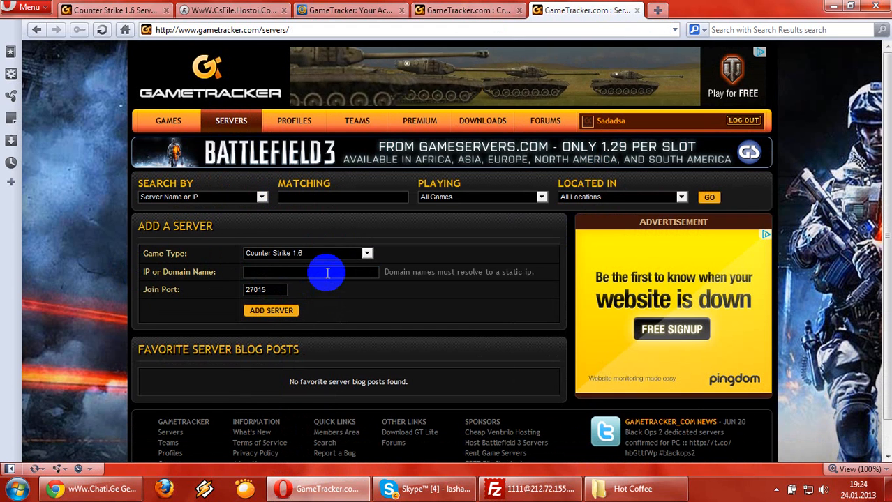
{"action": "left_click_drag", "start_coordinate": [264, 289], "coordinate": [210, 272]}
{"action": "left_click", "coordinate": [209, 272]}
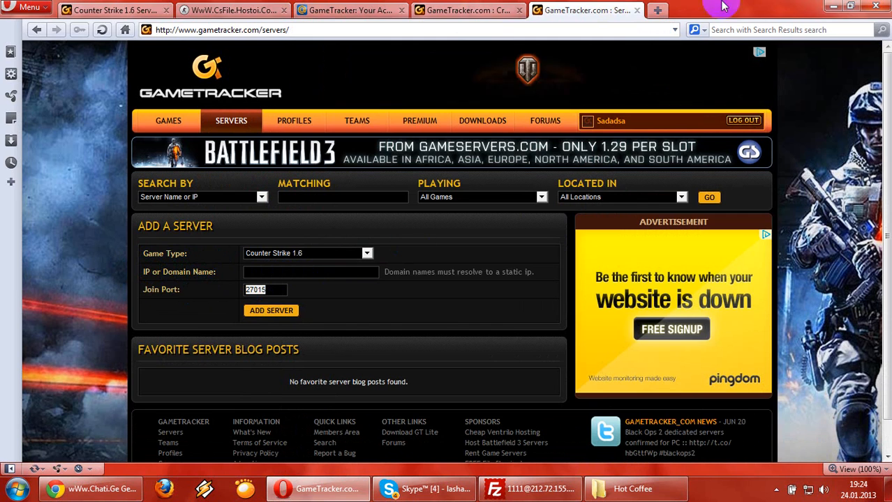
Switch to the desktop, open the lasha folder, select the hosti text document and minimize the folder window.
{"action": "left_click", "coordinate": [828, 6]}
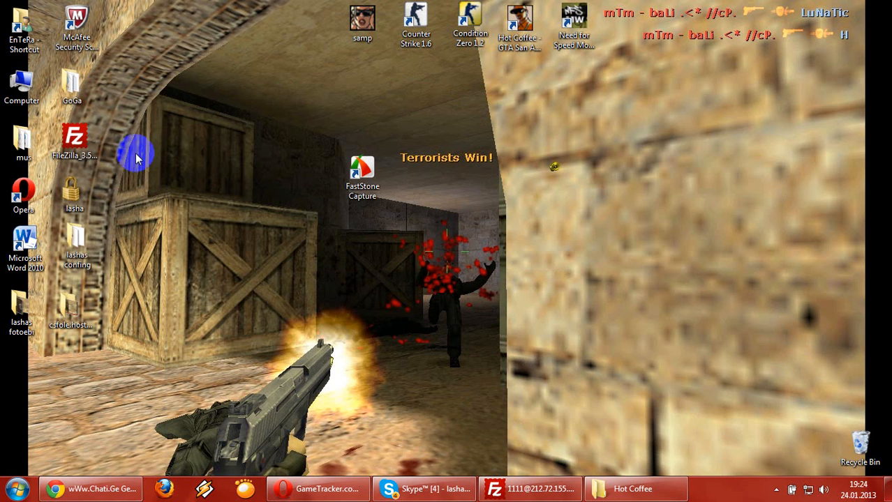
{"action": "double_click", "coordinate": [74, 197]}
{"action": "scroll", "coordinate": [354, 265], "scroll_direction": "down", "scroll_amount": 2}
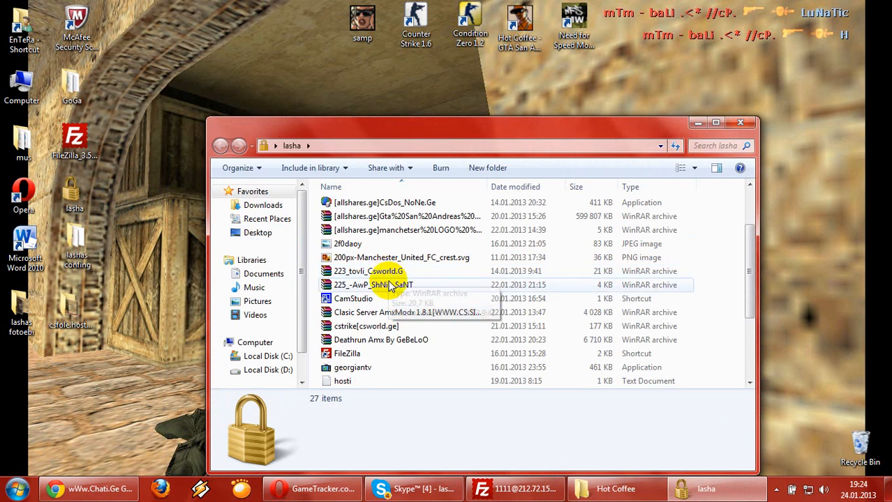
{"action": "left_click", "coordinate": [363, 382]}
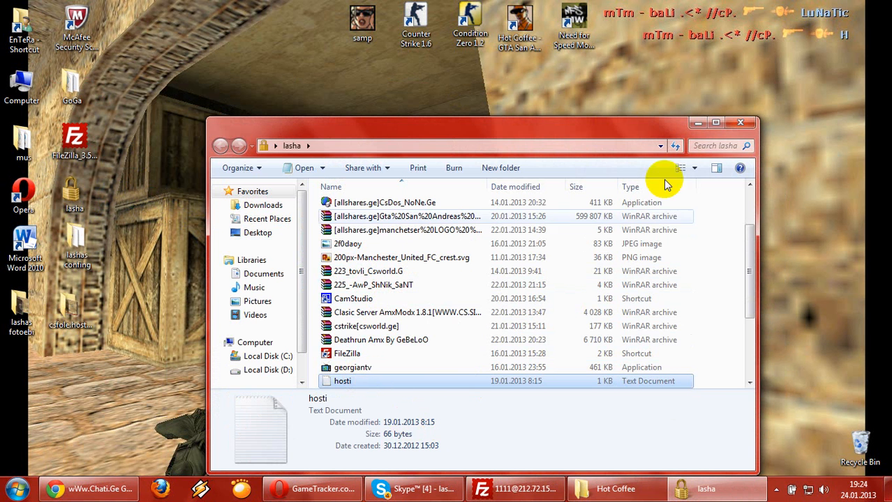
{"action": "left_click", "coordinate": [697, 124]}
Bring up the FileZilla window to view the server connection, and return to the desktop.
{"action": "left_click", "coordinate": [518, 490]}
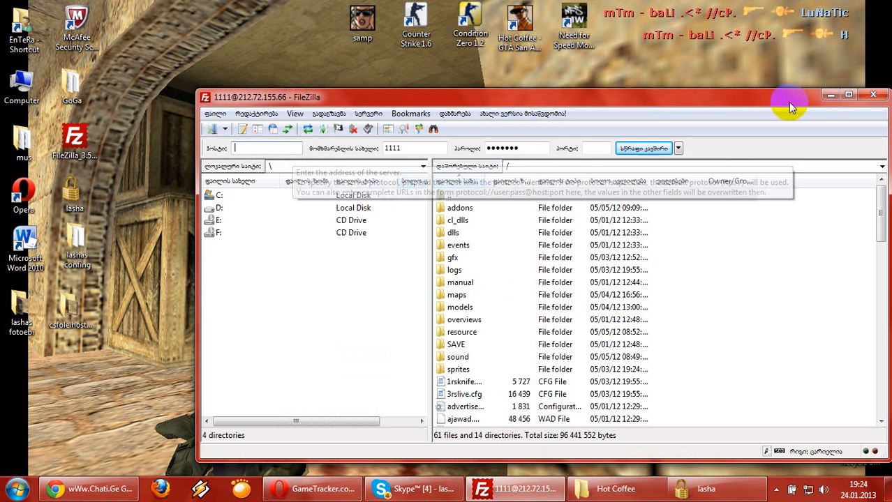
{"action": "left_click", "coordinate": [830, 94]}
{"action": "left_click_drag", "start_coordinate": [821, 99], "coordinate": [494, 287]}
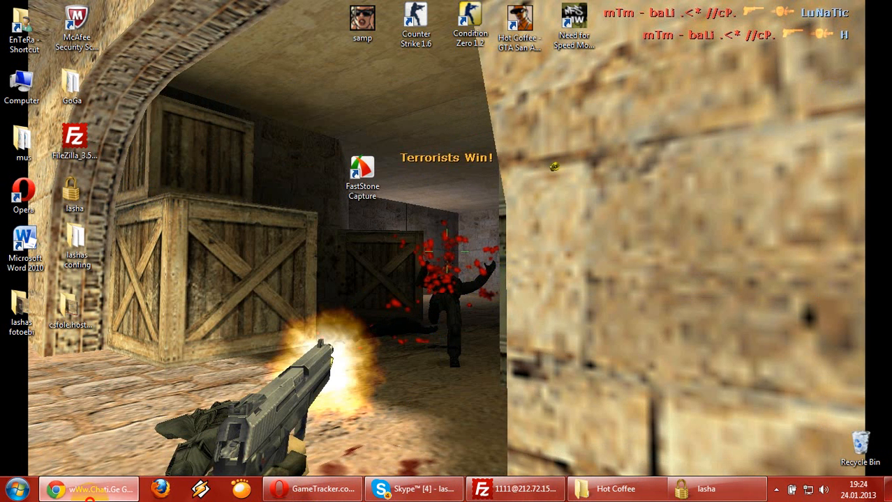
Return to the GameTracker page in Opera and place the cursor in the add-server form's IP or Domain Name field.
{"action": "left_click", "coordinate": [89, 490]}
{"action": "left_click", "coordinate": [320, 491]}
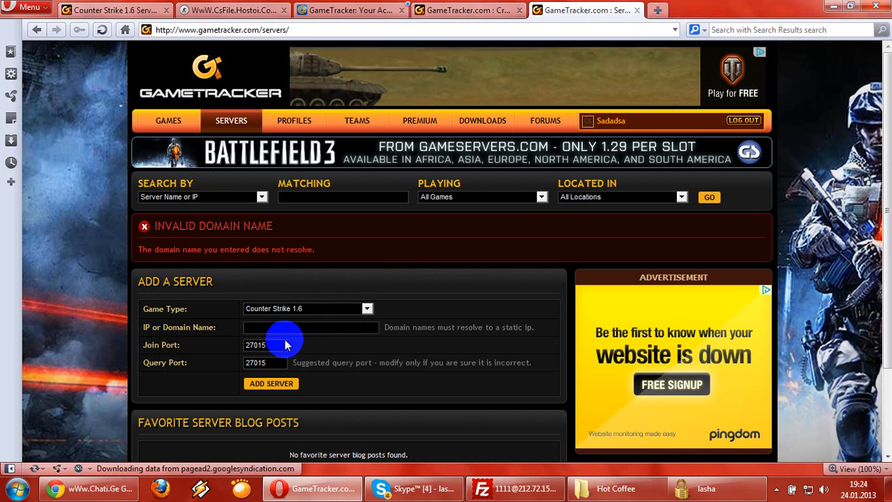
{"action": "left_click", "coordinate": [278, 329]}
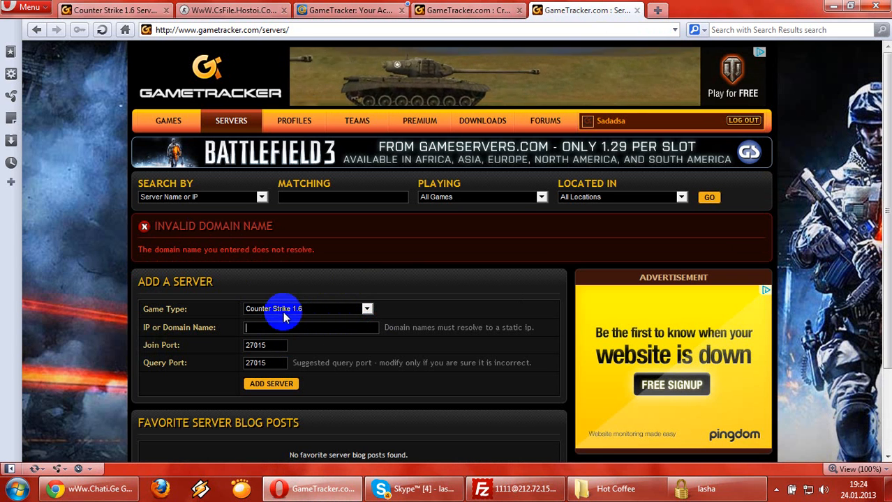
Reopen the Servers page and search for Counter Strike 1.6 servers located in Georgia.
{"action": "left_click", "coordinate": [219, 128]}
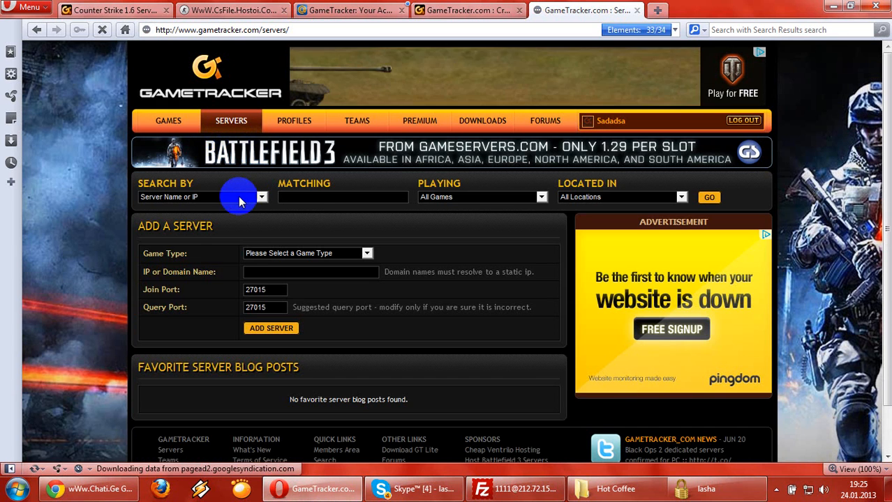
{"action": "left_click", "coordinate": [239, 198]}
{"action": "left_click", "coordinate": [241, 203]}
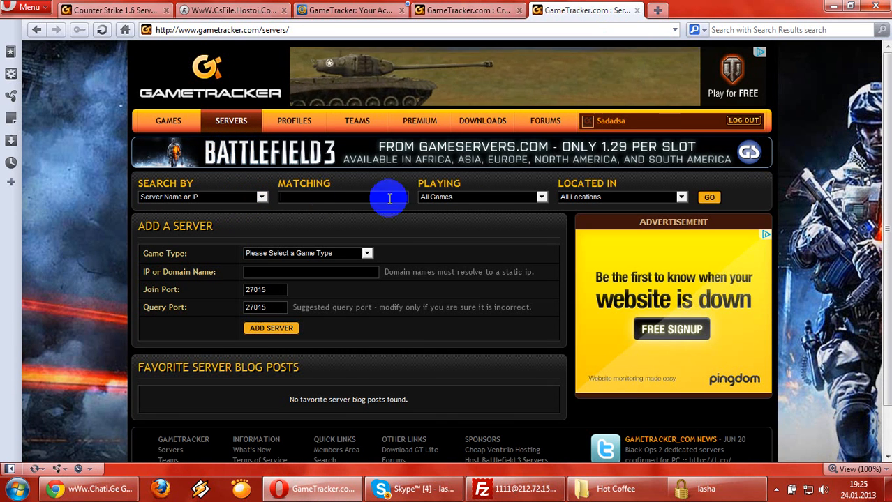
{"action": "left_click", "coordinate": [455, 198]}
{"action": "scroll", "coordinate": [493, 329], "scroll_direction": "down", "scroll_amount": 2}
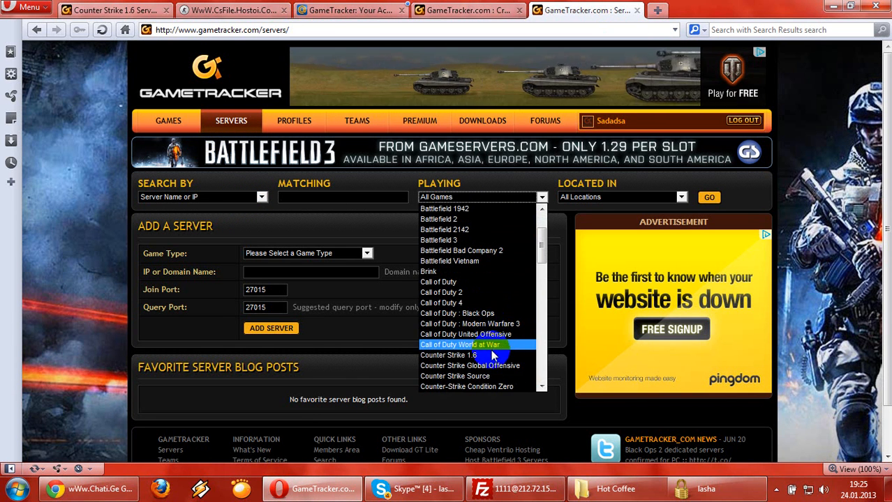
{"action": "left_click", "coordinate": [488, 343]}
{"action": "left_click", "coordinate": [656, 196]}
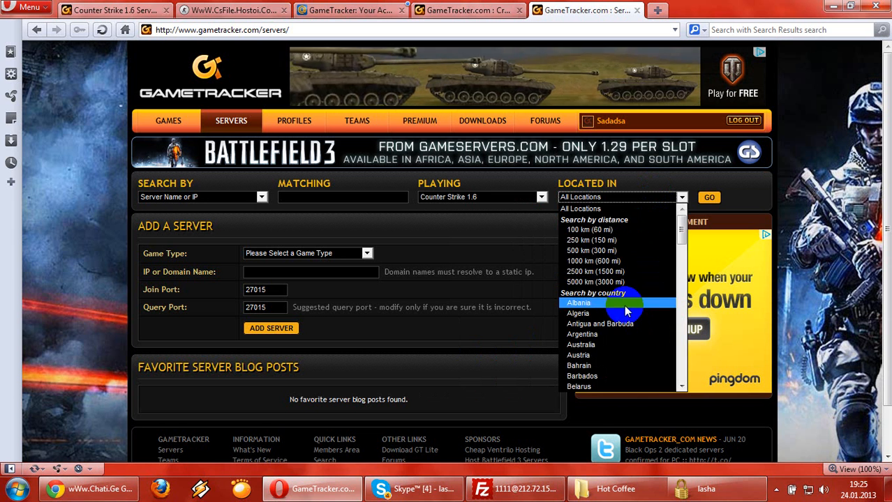
{"action": "scroll", "coordinate": [624, 307], "scroll_direction": "down", "scroll_amount": 5}
{"action": "left_click", "coordinate": [607, 387]}
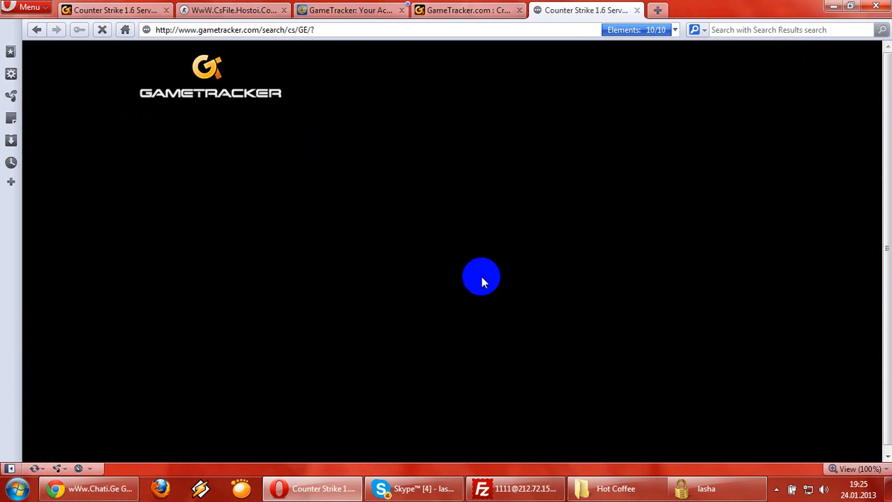
Show 25 servers per page and look through the ranked list of Georgian Counter Strike 1.6 servers.
{"action": "scroll", "coordinate": [496, 256], "scroll_direction": "down", "scroll_amount": 3}
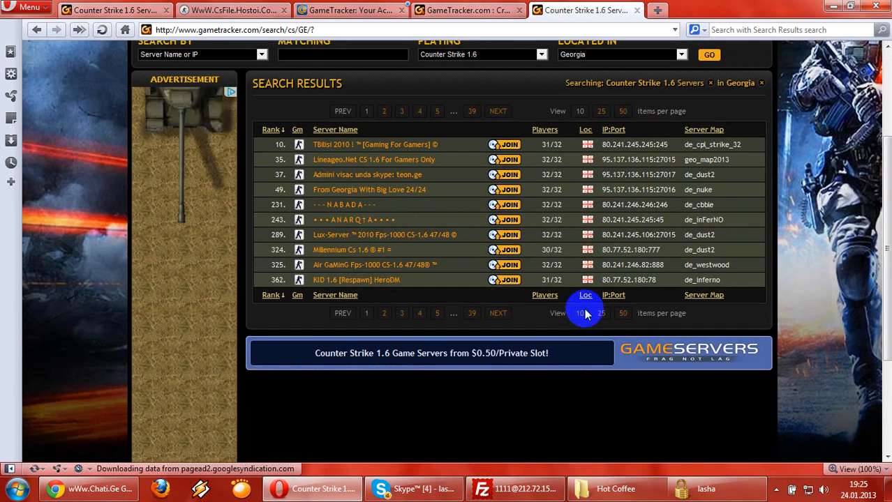
{"action": "left_click", "coordinate": [602, 315]}
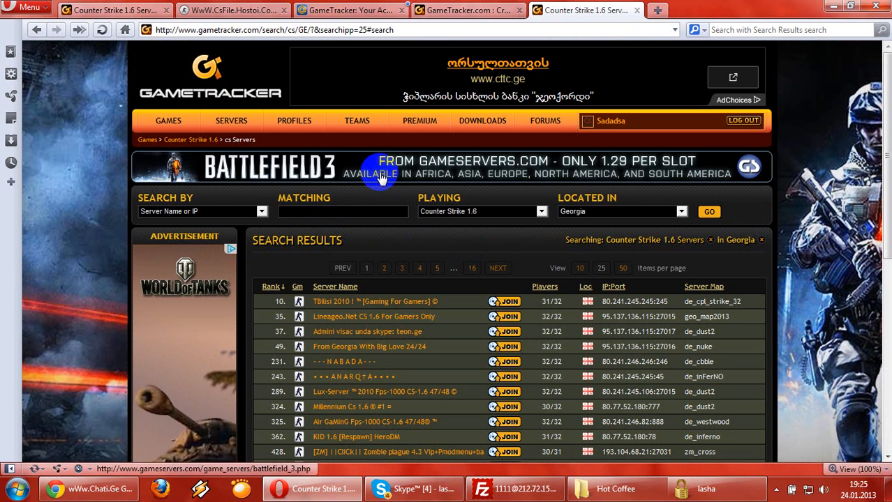
{"action": "scroll", "coordinate": [372, 304], "scroll_direction": "down", "scroll_amount": 3}
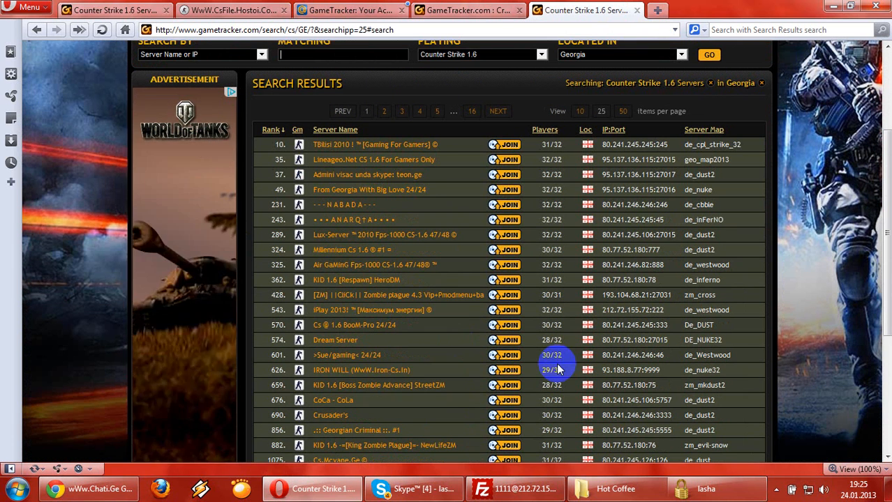
{"action": "left_click", "coordinate": [483, 491]}
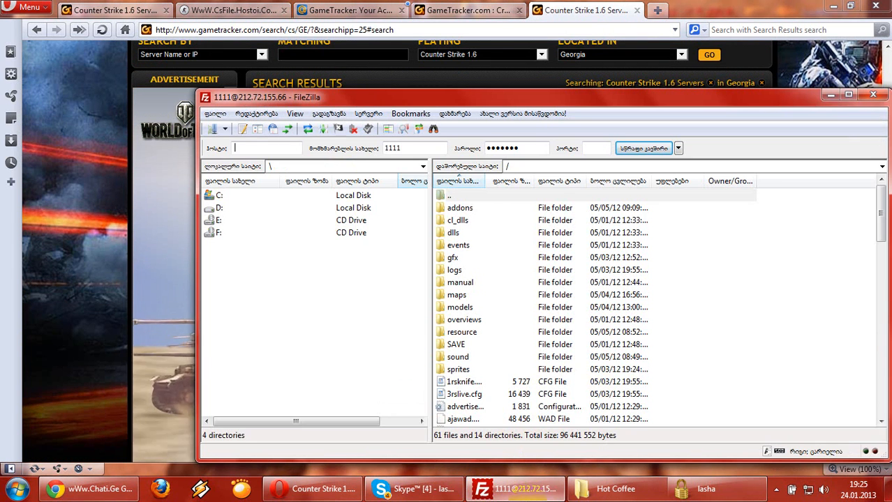
{"action": "left_click", "coordinate": [517, 490]}
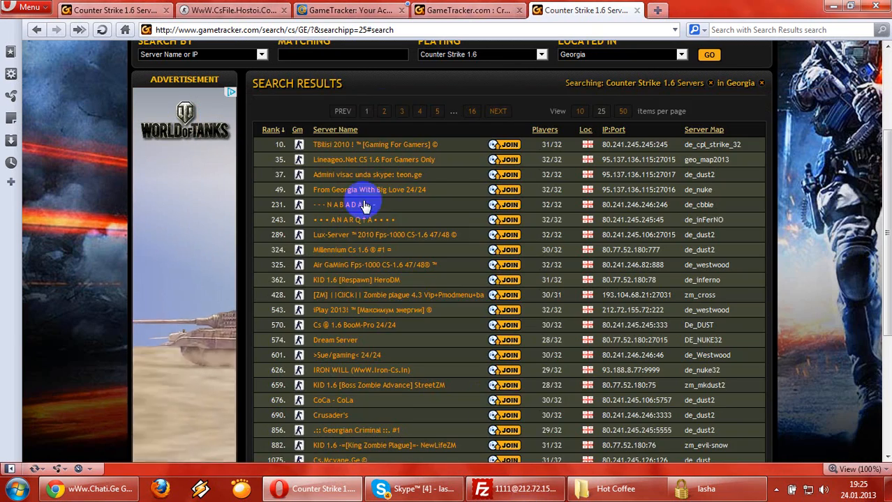
{"action": "scroll", "coordinate": [460, 206], "scroll_direction": "down", "scroll_amount": 1}
{"action": "scroll", "coordinate": [471, 186], "scroll_direction": "down", "scroll_amount": 4}
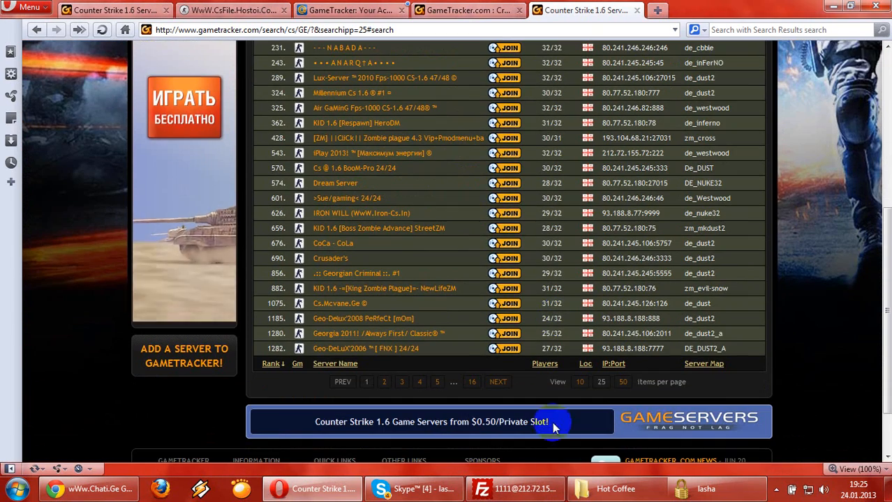
Minimize the browser and return to the desktop.
{"action": "left_click", "coordinate": [833, 5]}
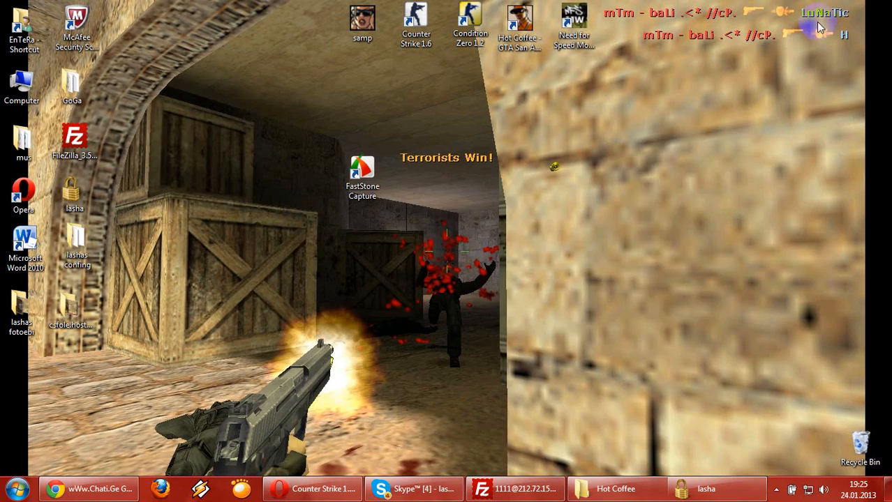
{"action": "left_click_drag", "start_coordinate": [721, 197], "coordinate": [654, 209]}
{"action": "left_click", "coordinate": [726, 323]}
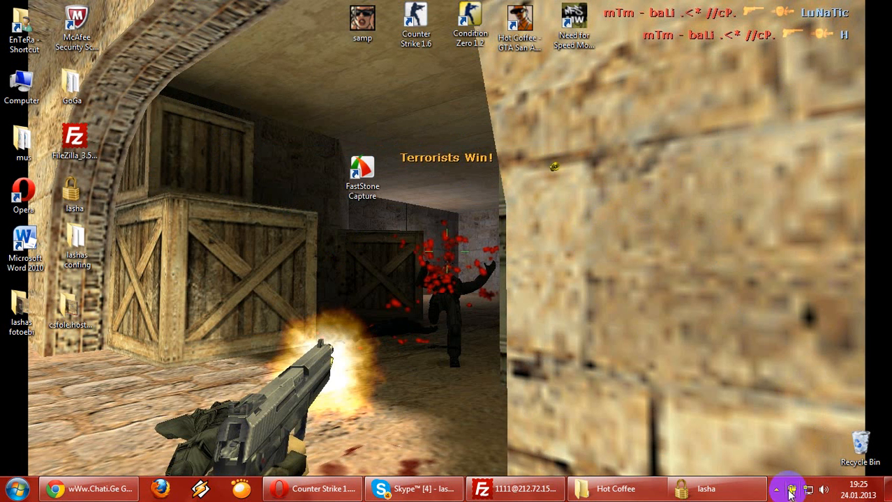